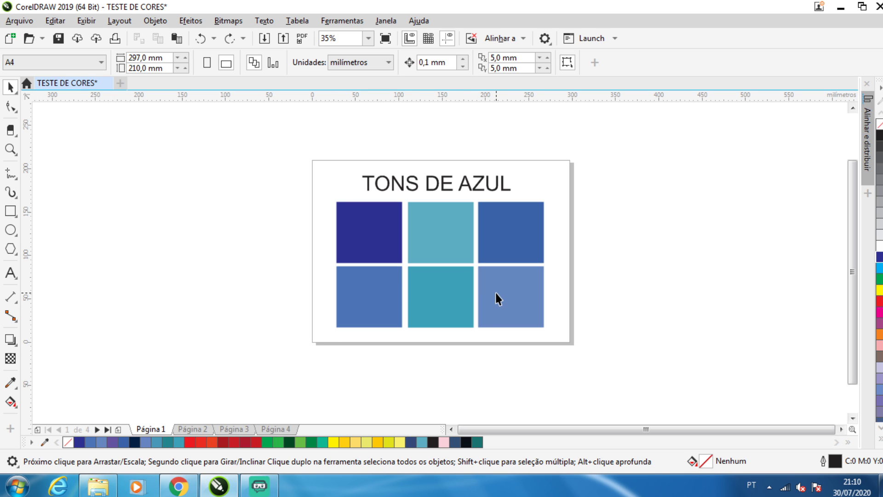
Select the dark blue square on Página 1 and examine its fill colour values.
click(382, 237)
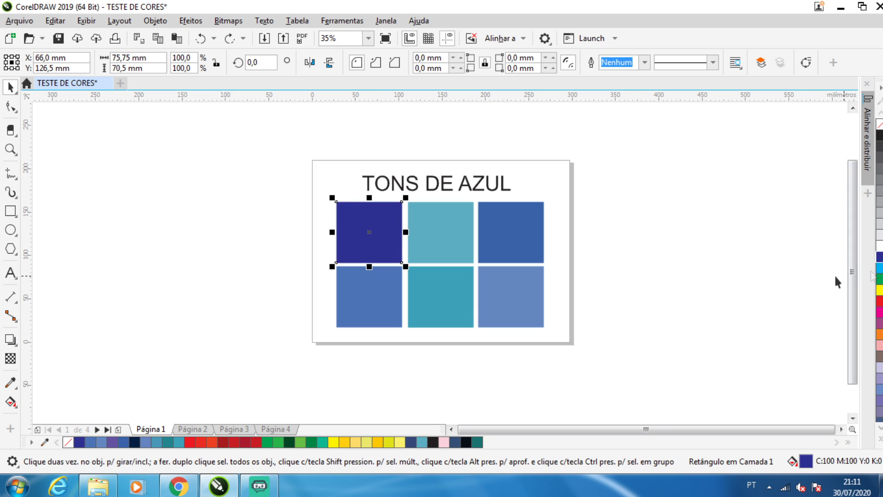
click(374, 229)
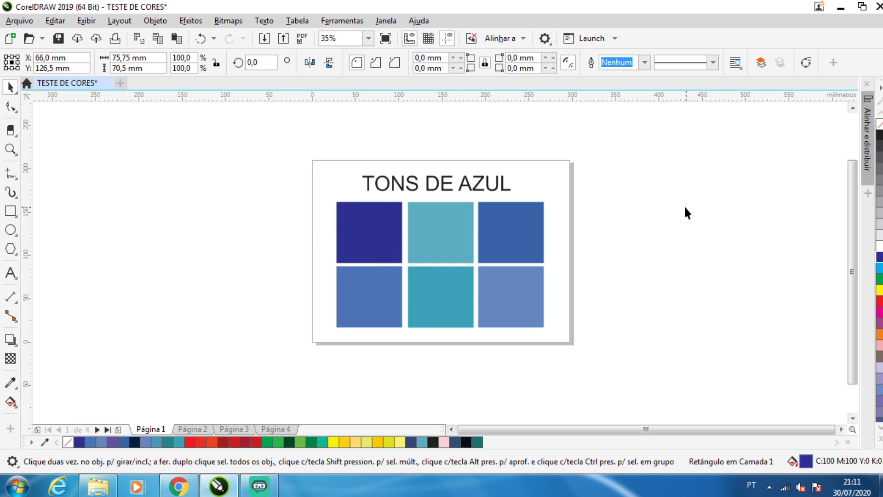
click(375, 240)
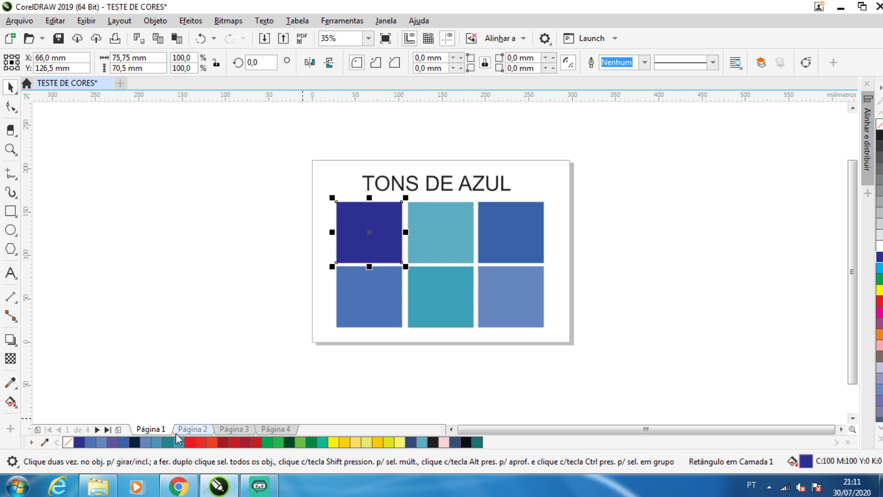
click(631, 239)
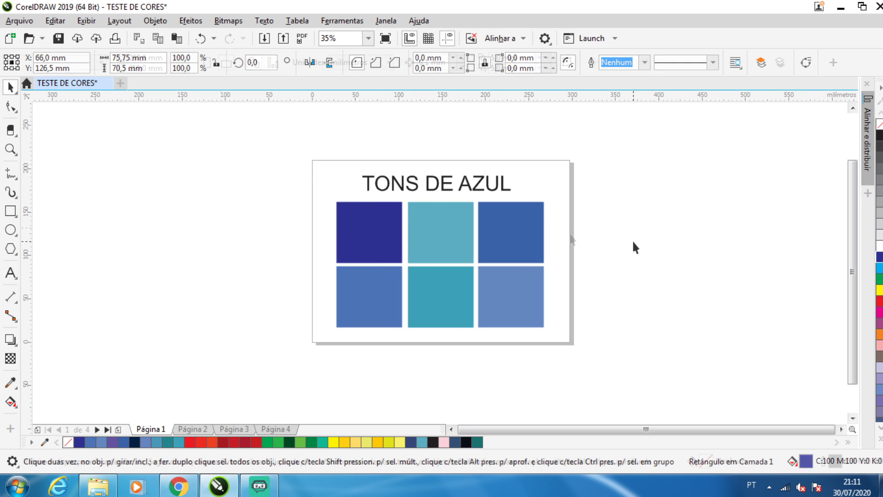
click(380, 236)
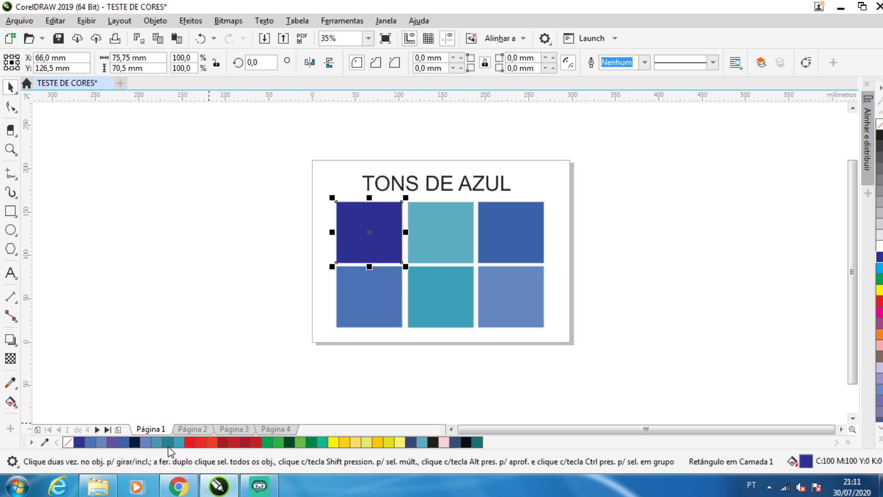
Examine the shades neighbouring the dark navy document-palette colour, leaving the dark blue square's fill as it is.
click(135, 442)
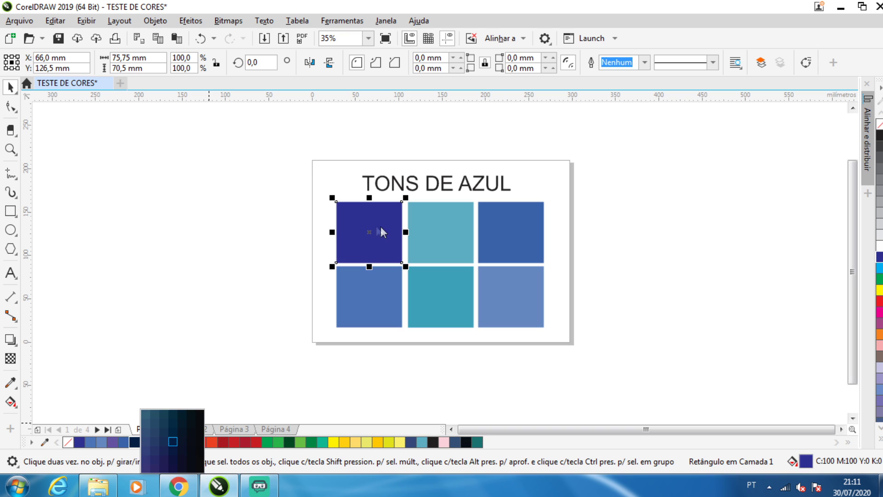
click(314, 370)
click(366, 231)
click(757, 244)
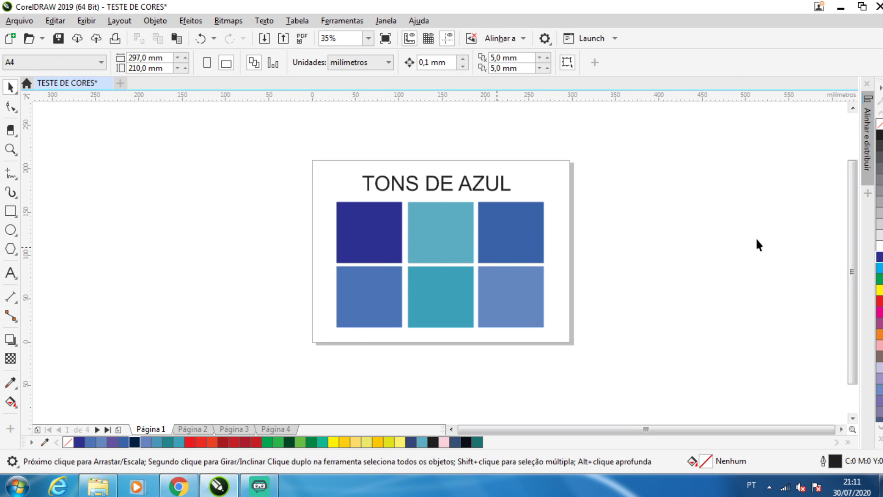
Select the light teal square in the upper row and examine its fill values and the matching palette colour.
click(430, 225)
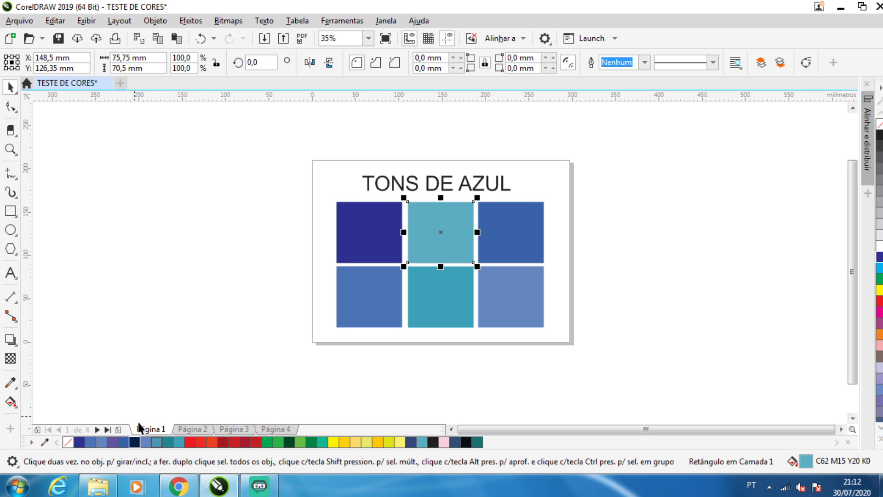
click(158, 444)
click(669, 200)
View the red, green and yellow shade pages, Página 2 to Página 4, and return to Página 1.
click(195, 429)
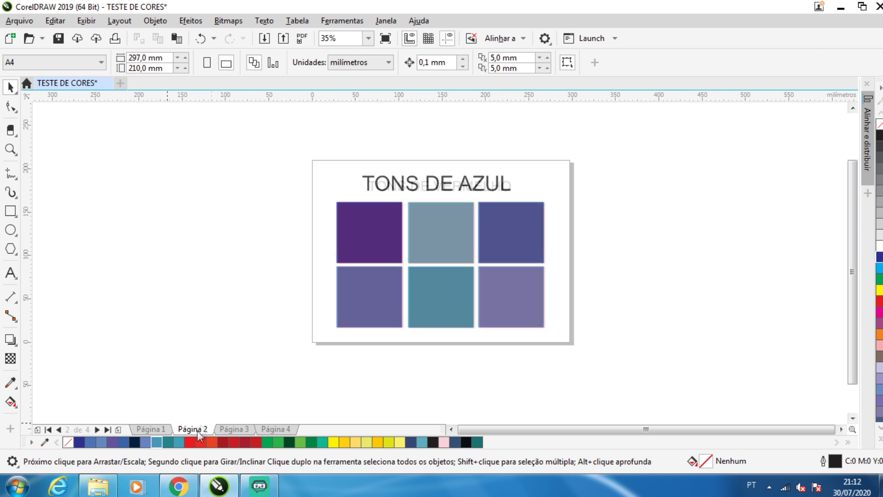
click(235, 429)
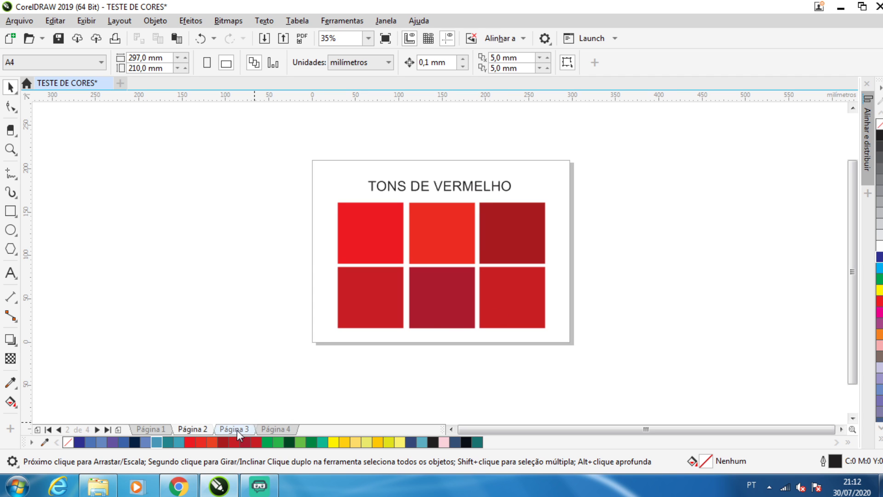
click(278, 429)
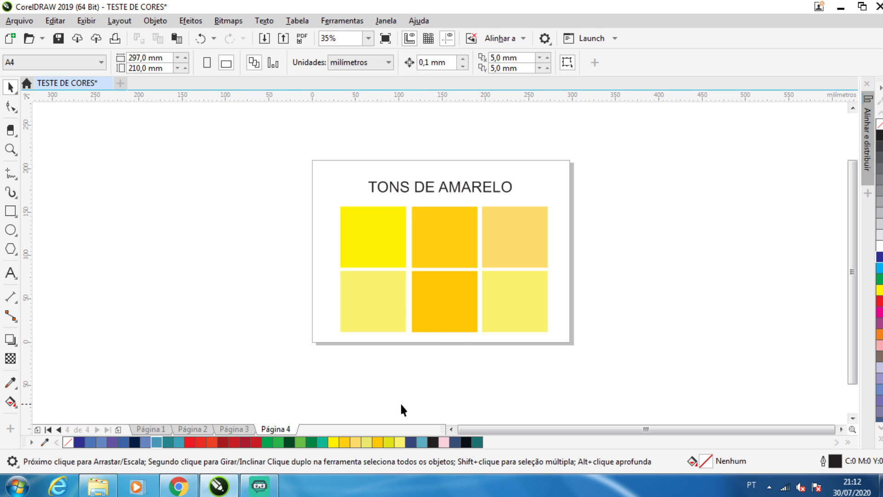
click(167, 429)
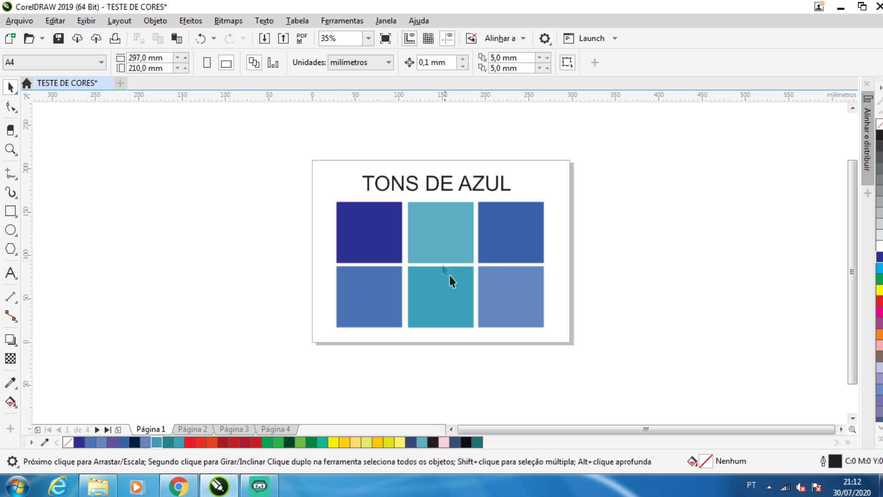
Draw a rectangle about 148.5 by 136.5 mm in the empty area beside the blue shades page.
click(10, 212)
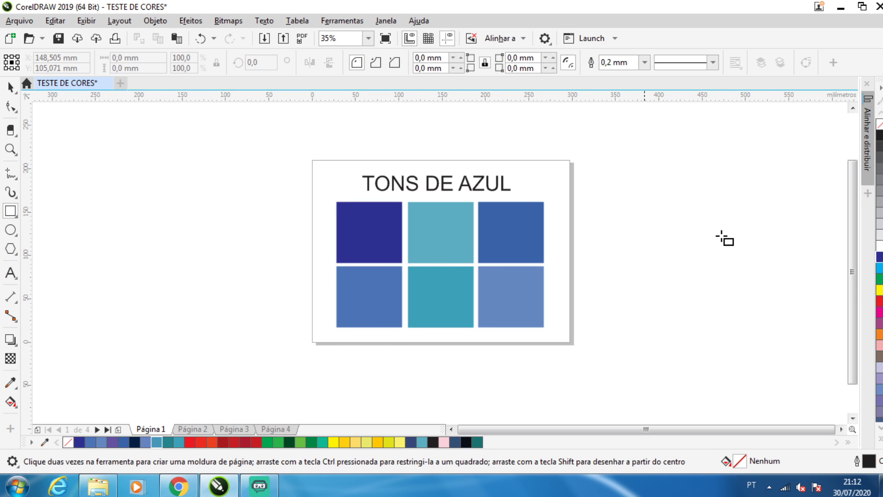
drag(651, 186, 780, 305)
click(10, 87)
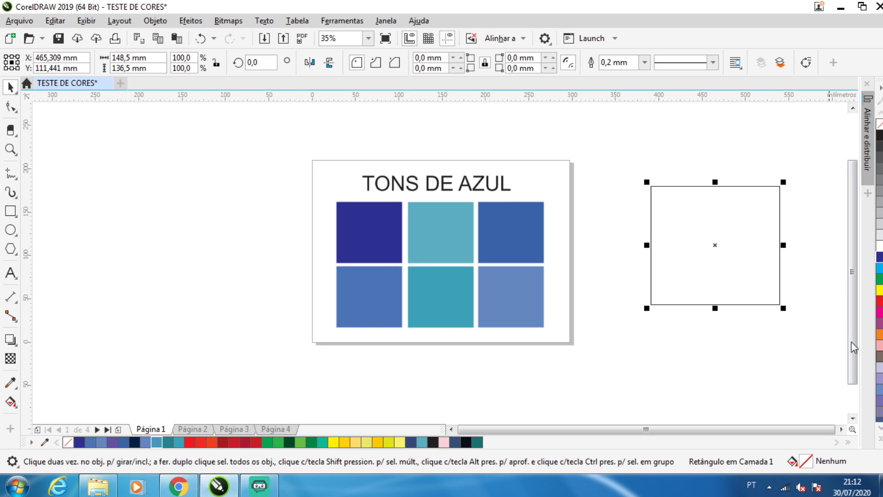
click(753, 272)
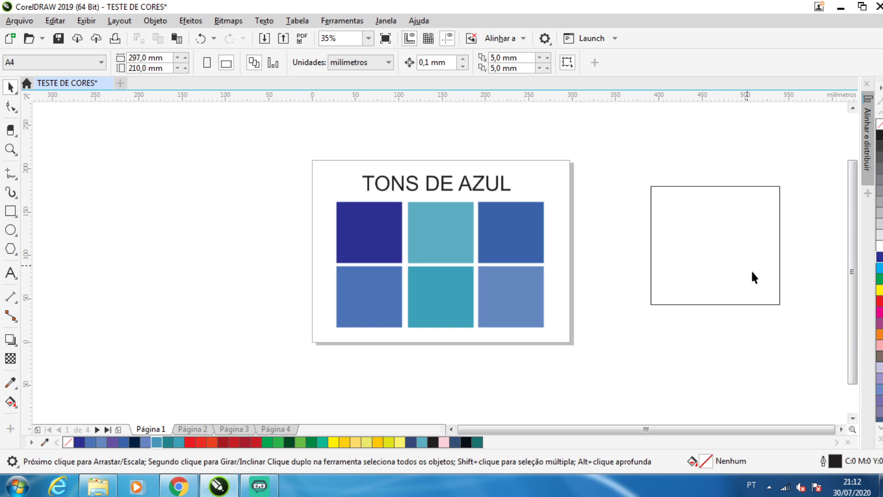
click(879, 348)
click(517, 323)
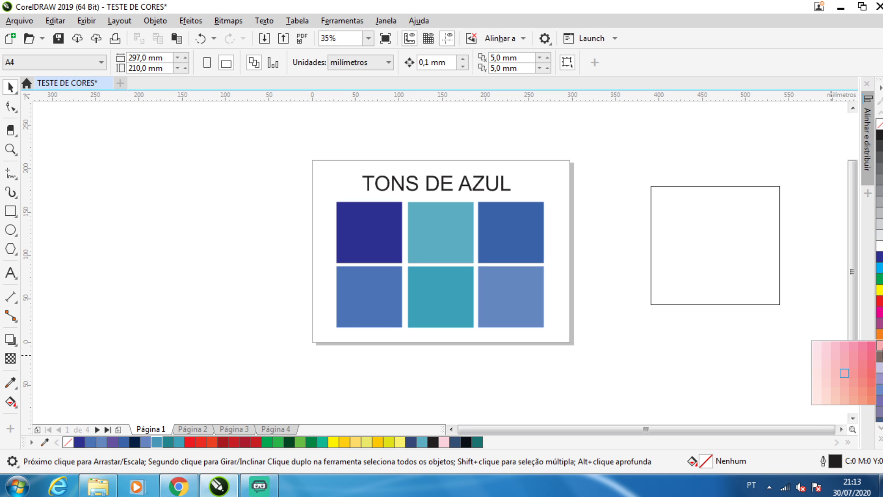
mouse_move(873, 353)
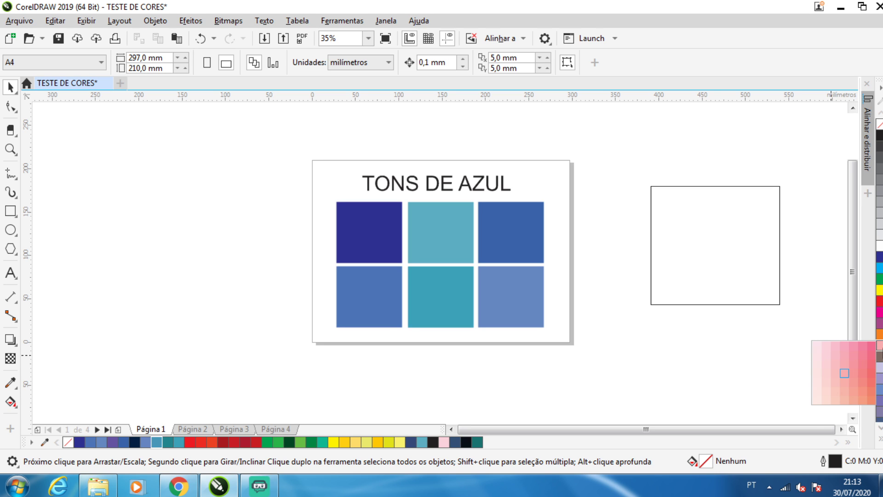
click(880, 349)
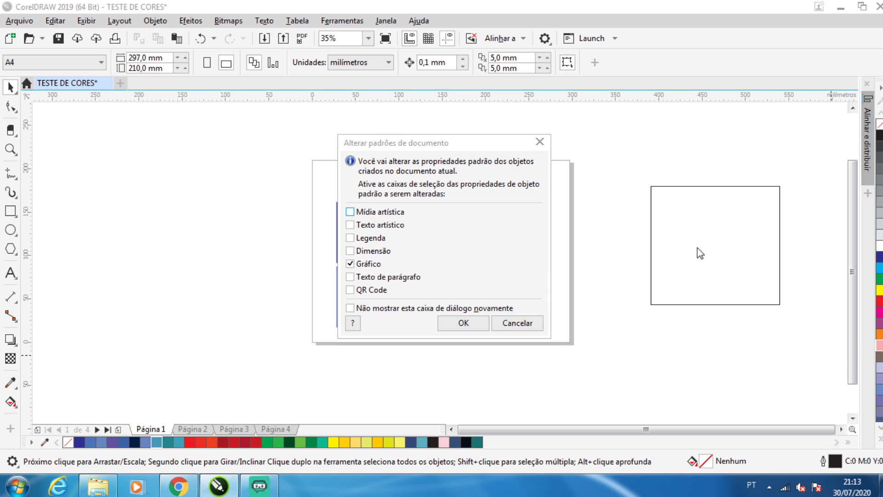
click(517, 322)
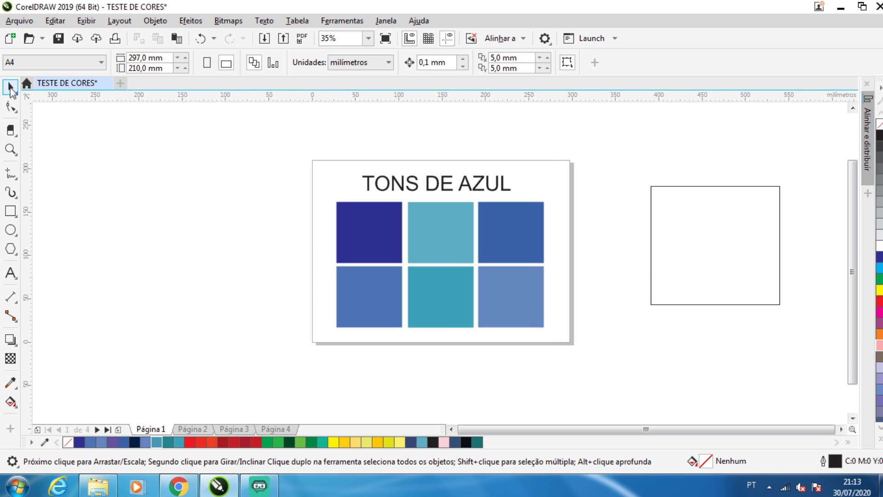
Fill the rectangle with the pink shade C:0 M:73 Y:19 K:0 and delete the rectangle.
click(652, 241)
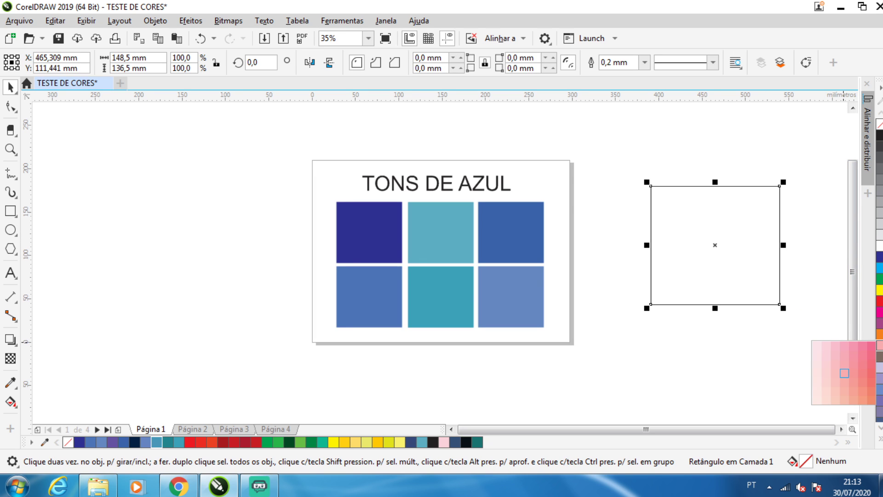
click(878, 345)
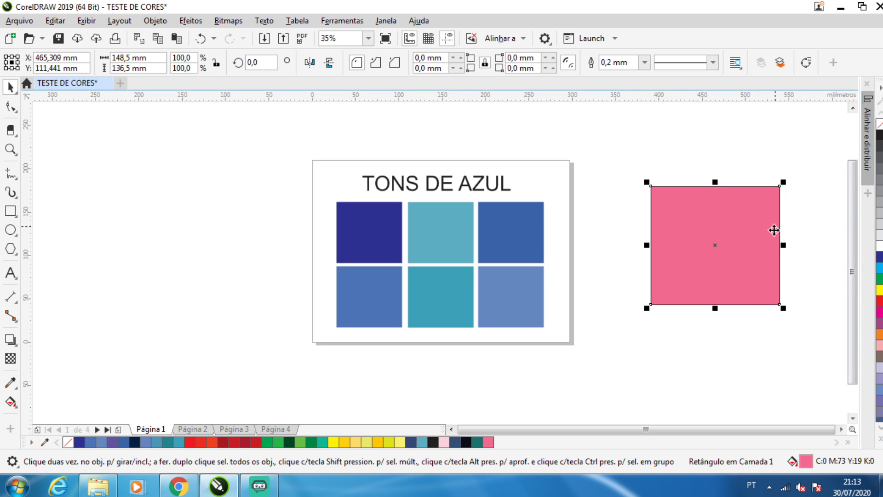
key(Delete)
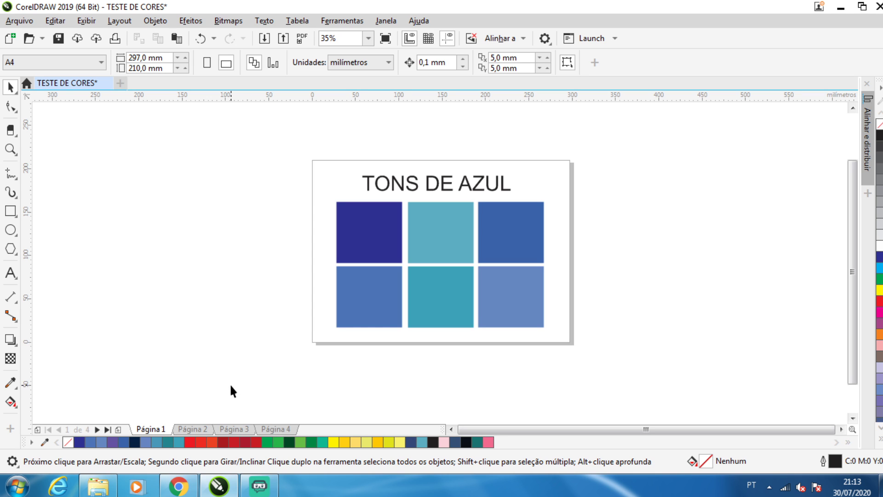
Paste the captions "DEIXA SEU LIKE PARA AJUDAR O CRESCIMENTO DO NOSSO CANAL" and "SE INSCREVA E ATIVE O SININHO" beside the page.
key(ctrl+v)
click(248, 333)
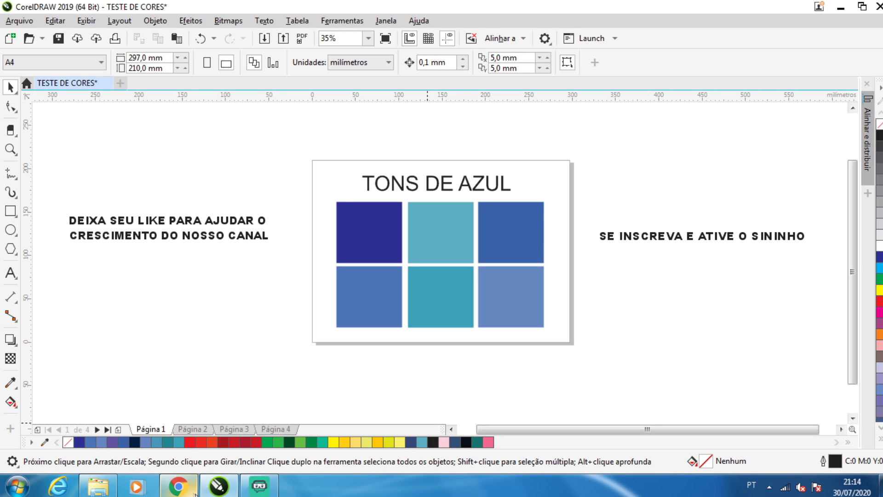
Switch to Chrome, examine the named green shades in the "tons de VERDE" image results, and return to CorelDRAW.
click(178, 486)
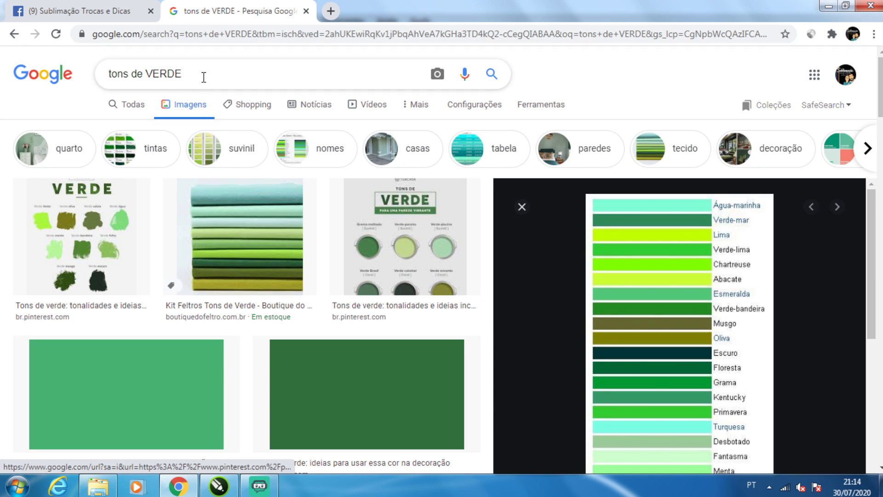
scroll(689, 267, down, 2)
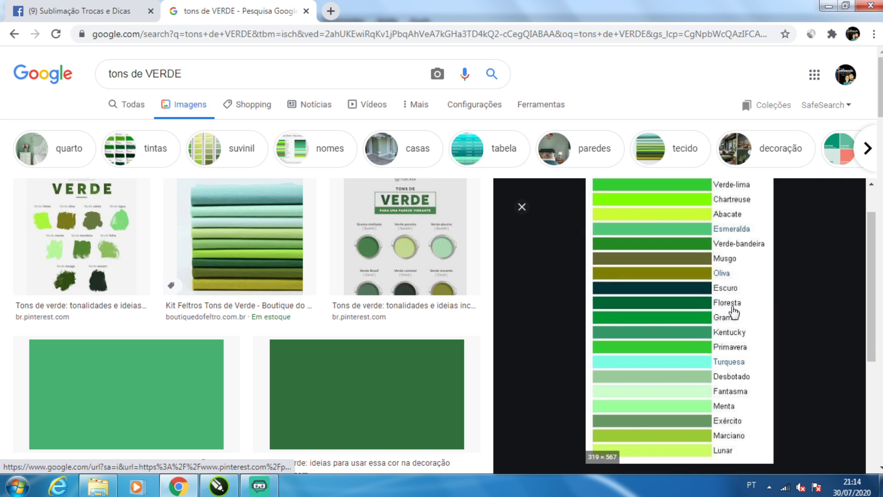
scroll(734, 313, up, 2)
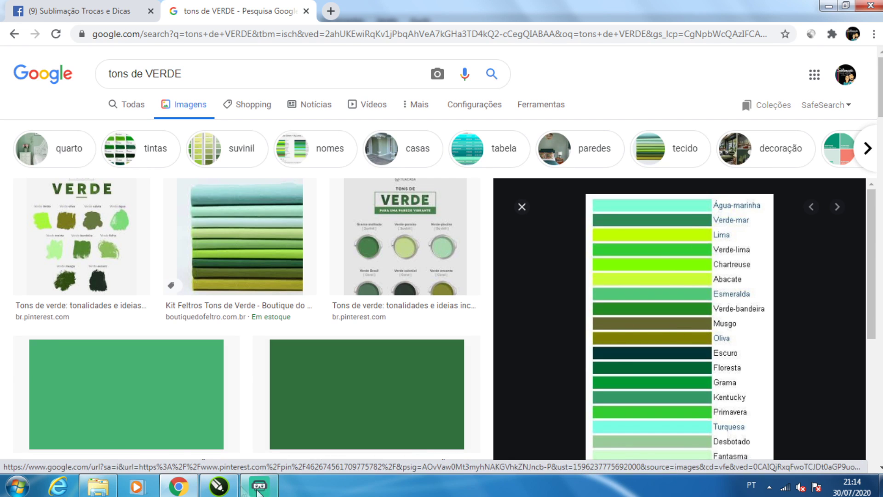
click(225, 487)
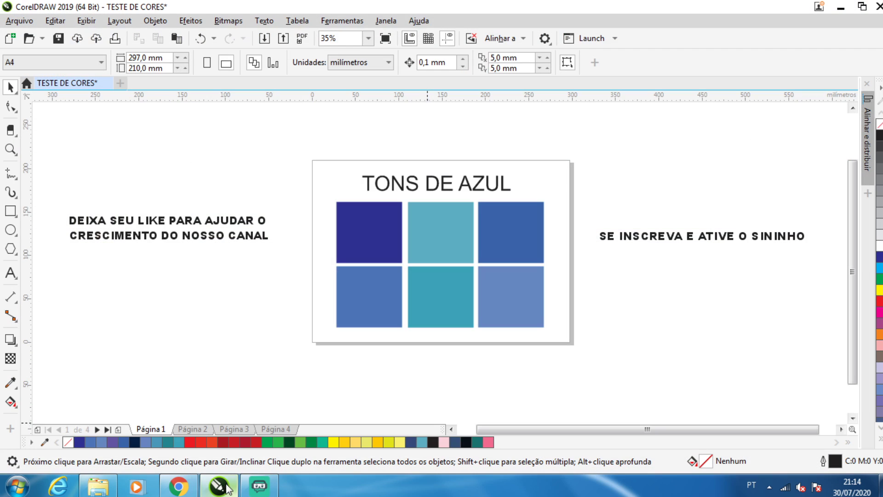
click(127, 234)
click(216, 284)
Draw a rectangle about 133.5 by 117.75 mm in the empty area beside the red shades on Página 2.
click(196, 430)
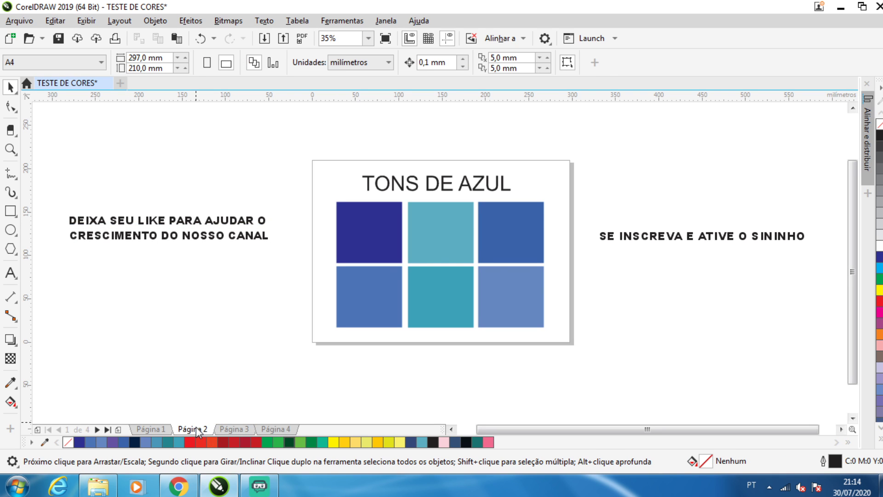
click(10, 211)
drag(99, 175, 215, 276)
click(10, 87)
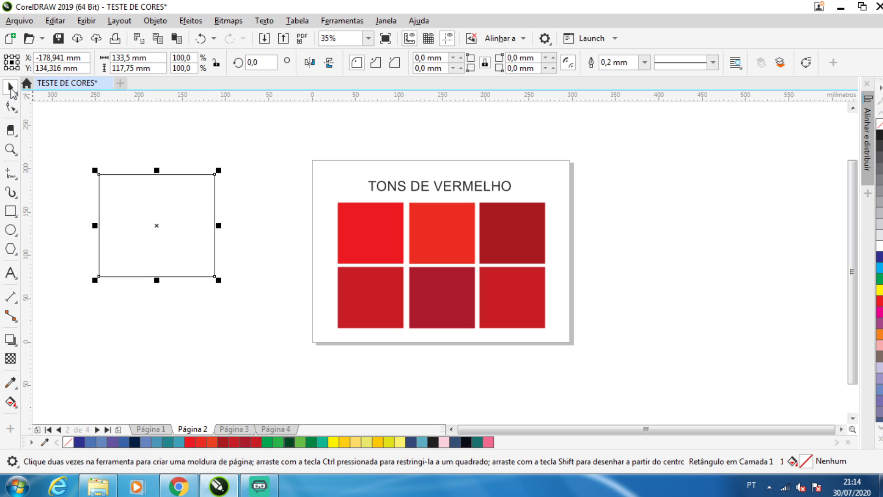
Sample the first red square's colour with the Color Eyedropper, fill the rectangle with it, and delete the rectangle.
click(11, 382)
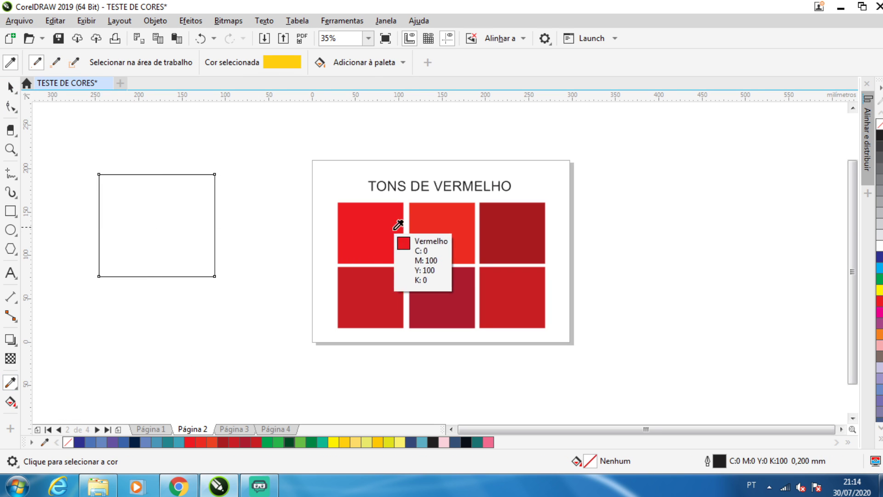
click(378, 218)
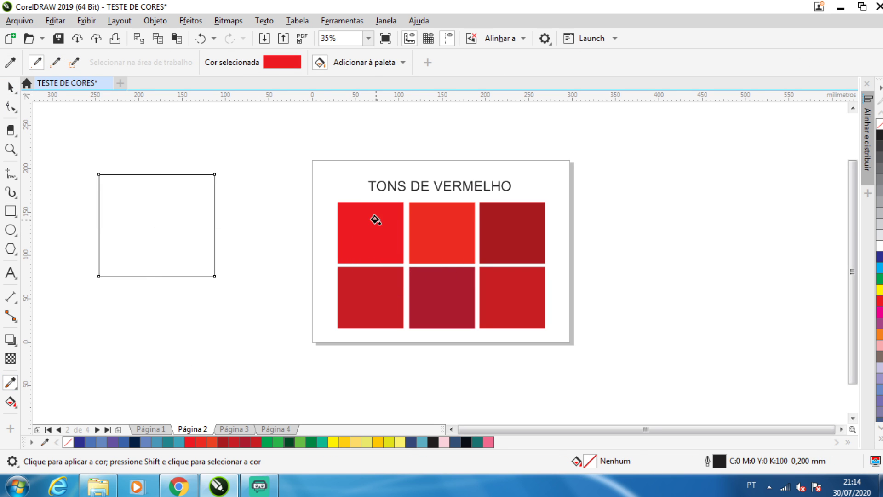
click(132, 202)
key(space)
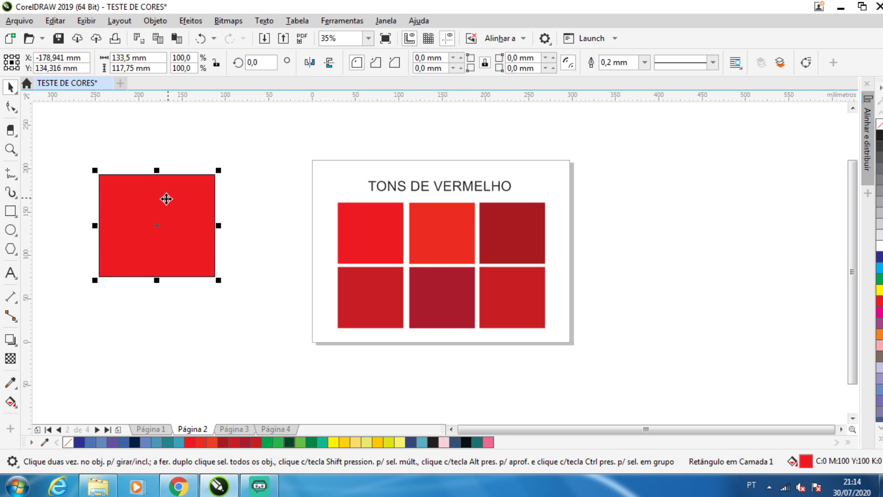
key(Delete)
Switch to Chrome, search images for "tons de azul" and open the chart of named blue shades.
click(179, 485)
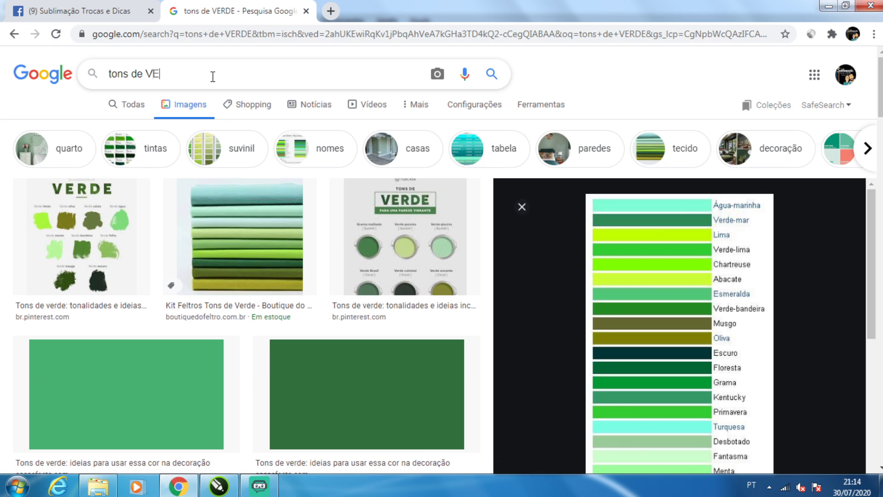
key(BackSpace)
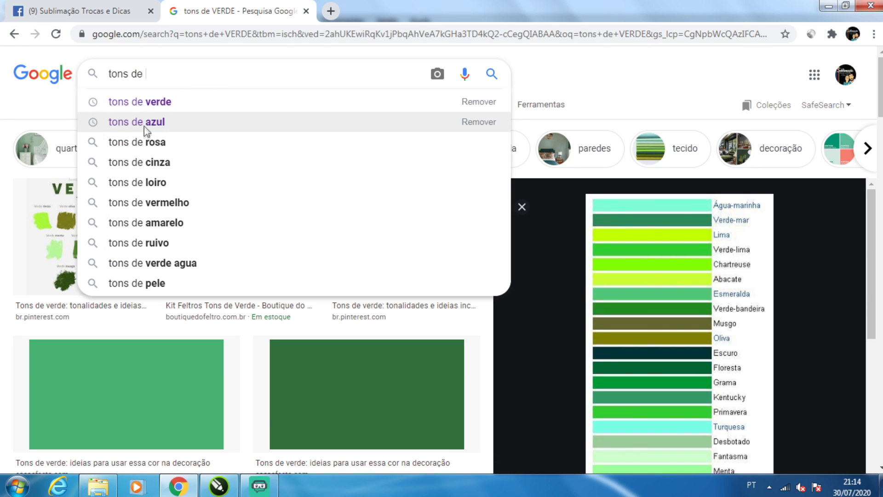
click(152, 123)
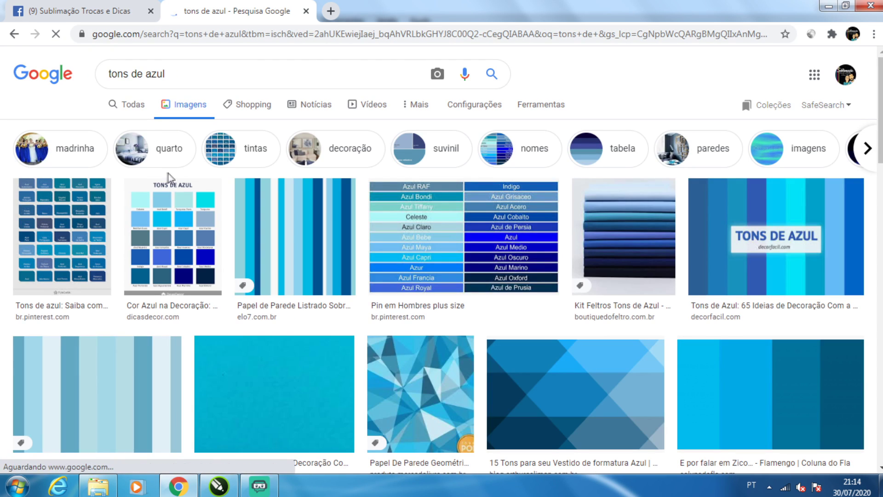
click(553, 259)
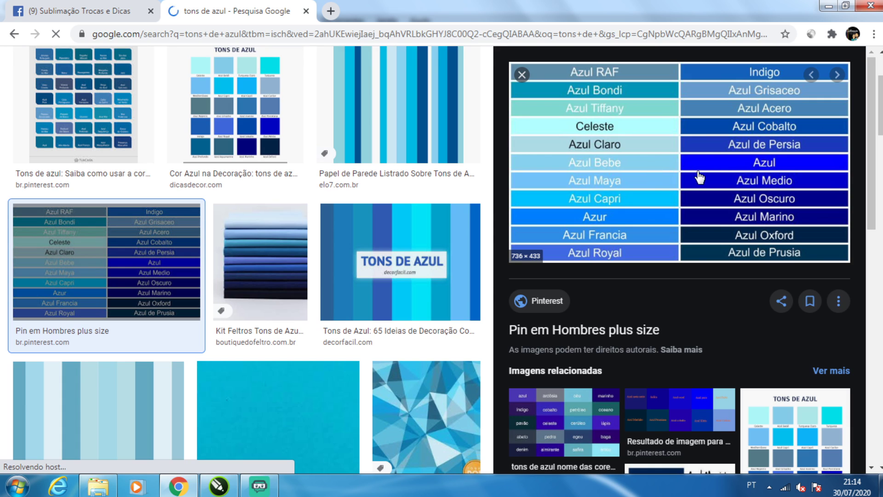
Return to CorelDRAW and view the blue shades on Página 1 and the yellow shades on Página 4.
click(832, 6)
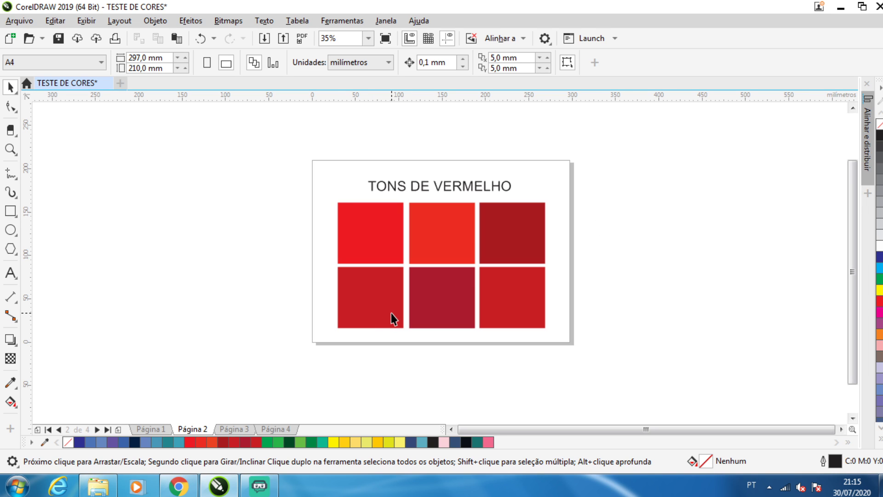
click(152, 429)
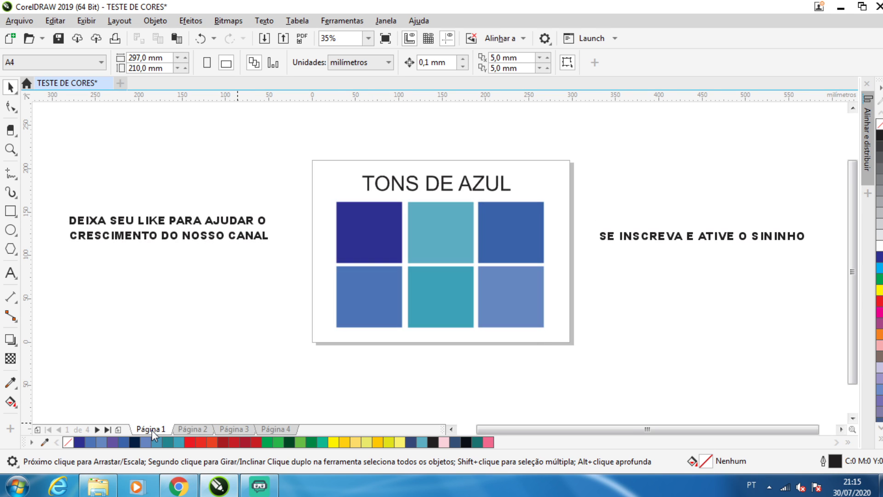
click(280, 428)
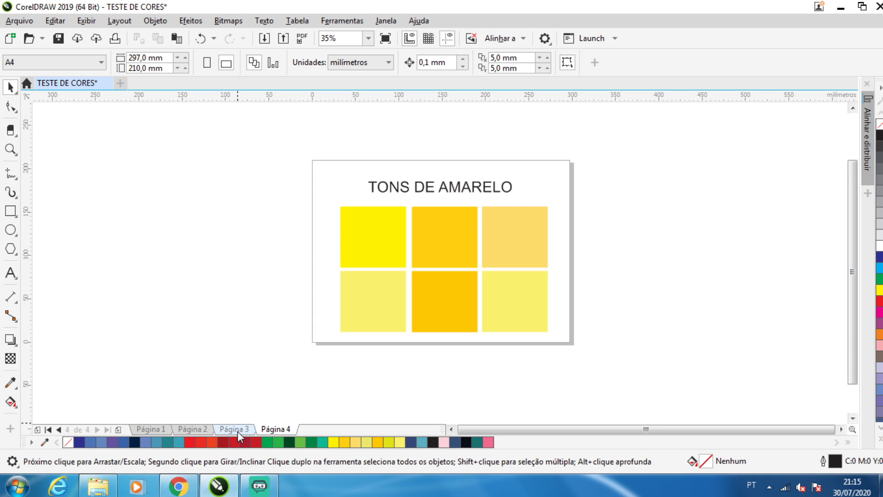